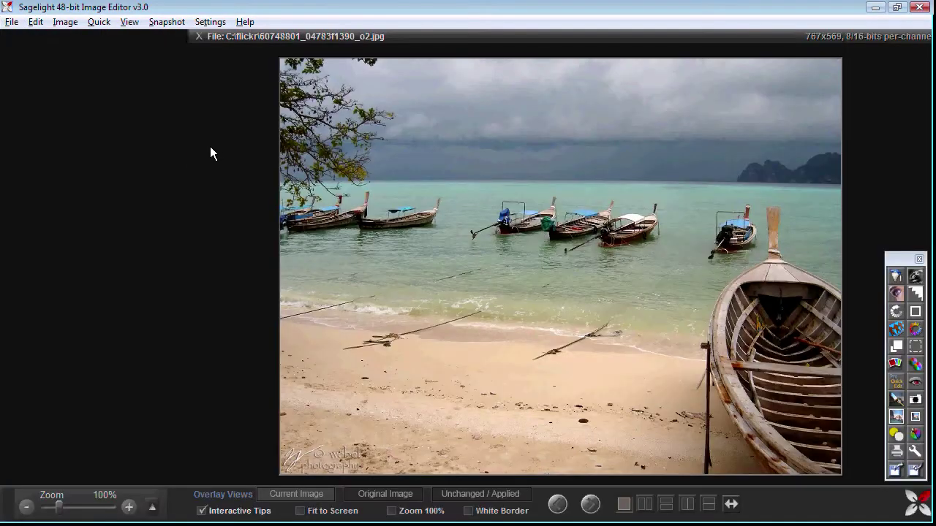
Show the Filters and Effects list in the left panel beside the beach photo
click(49, 41)
Apply Photo Filter + Gradient with a soft pink tint at Color 9, Strength 43
scroll(101, 149, down, 2)
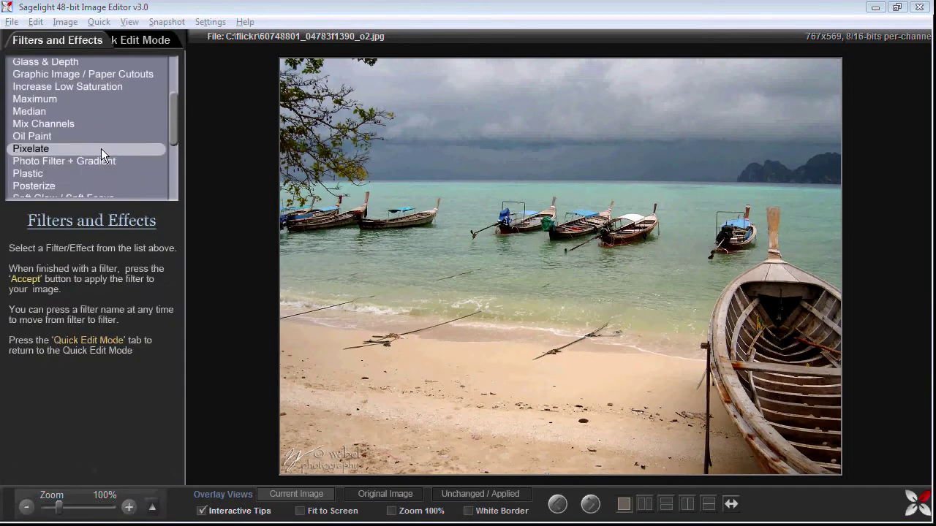
scroll(88, 138, down, 1)
click(89, 133)
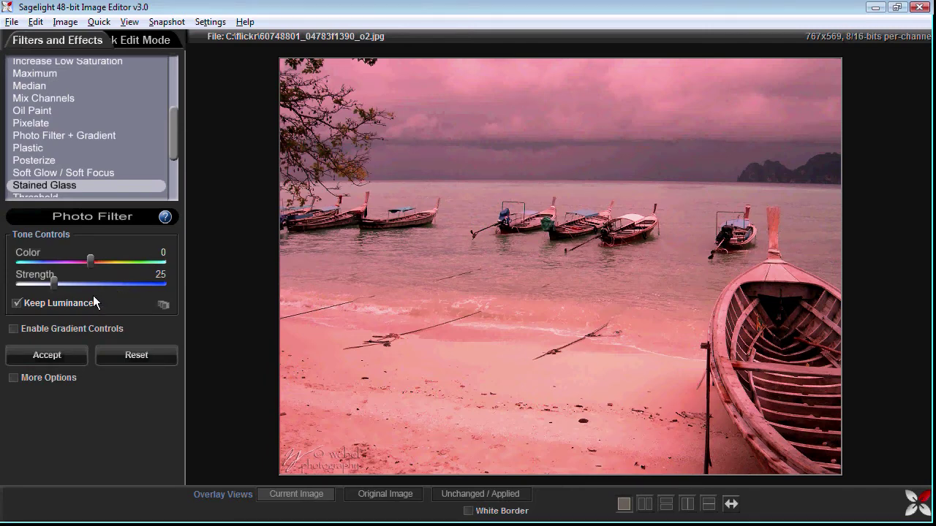
drag(47, 284, 71, 276)
mouse_move(90, 261)
mouse_down()
mouse_move(99, 259)
mouse_move(75, 280)
mouse_move(87, 260)
mouse_move(78, 260)
mouse_move(94, 257)
mouse_up()
Reveal More Options and retint the photo yellow-green at Color 84, Strength 43, keeping luminance
click(58, 377)
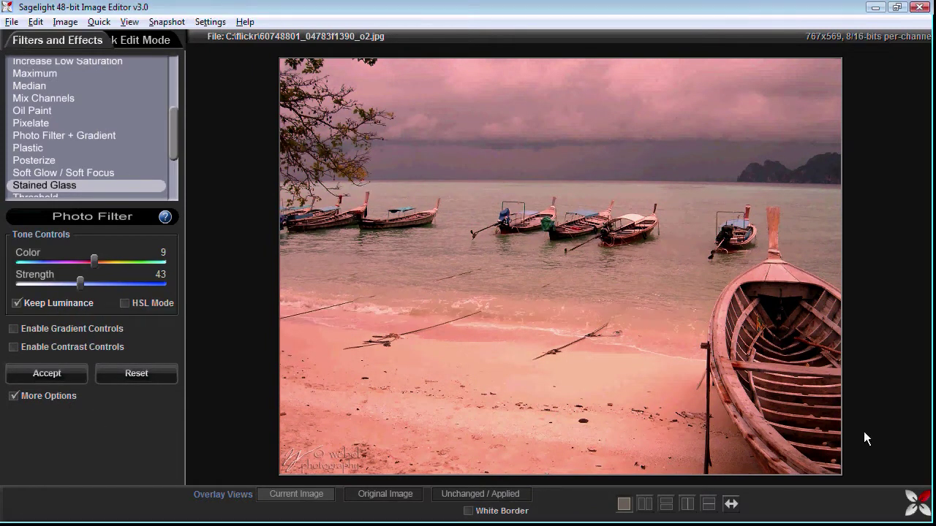
click(60, 301)
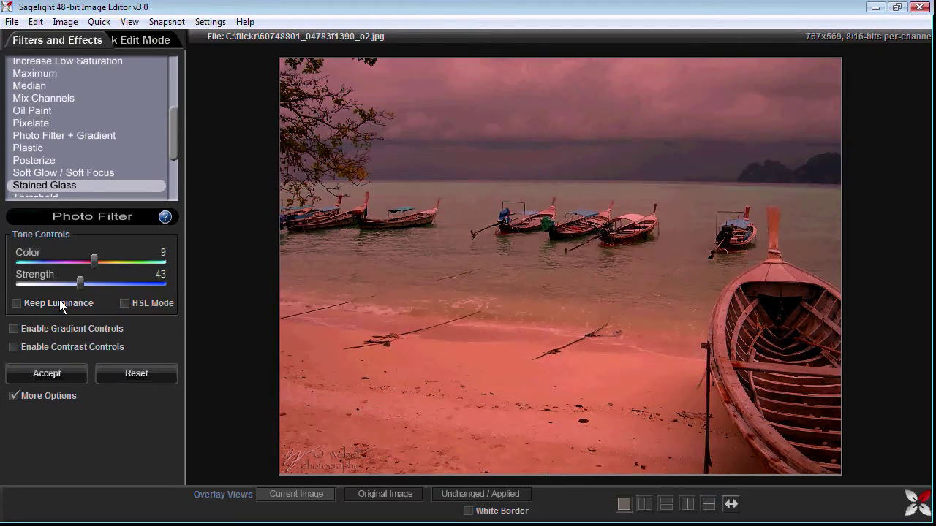
drag(80, 283, 166, 283)
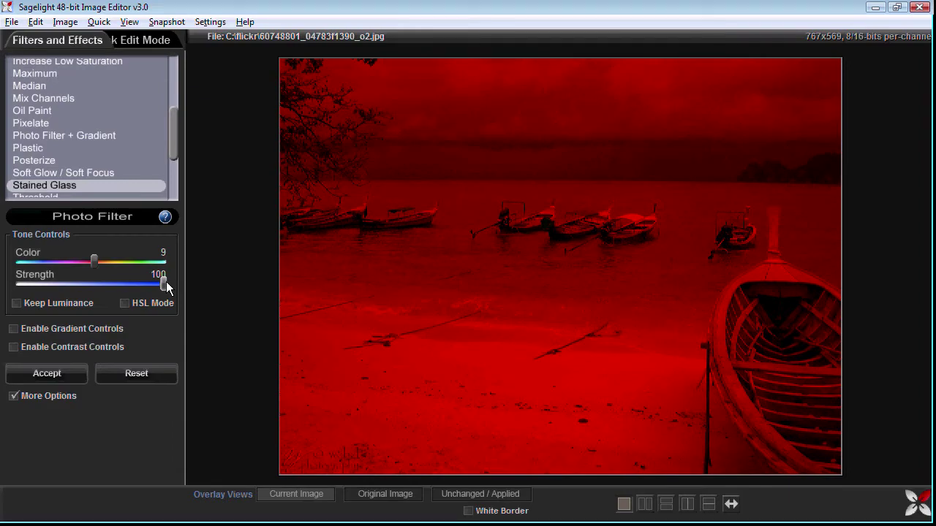
drag(166, 281, 117, 262)
drag(75, 284, 93, 277)
click(64, 308)
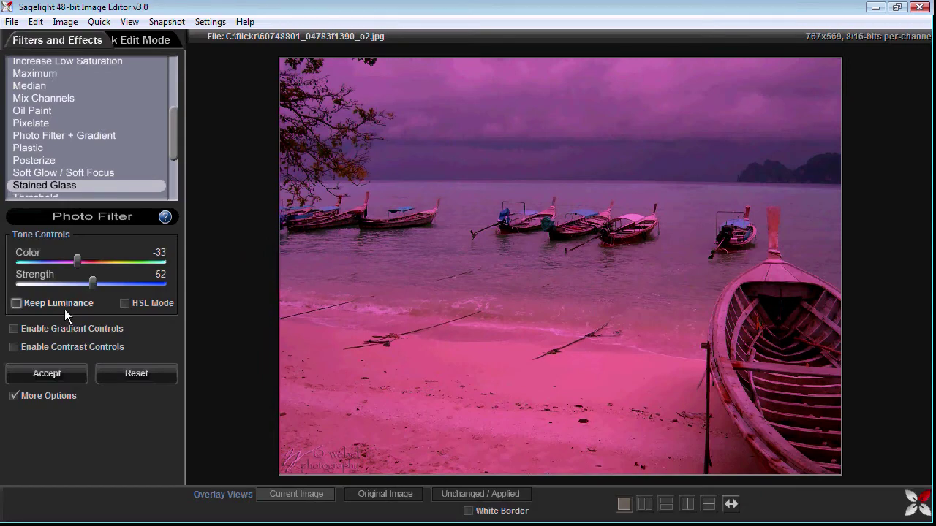
drag(92, 283, 65, 282)
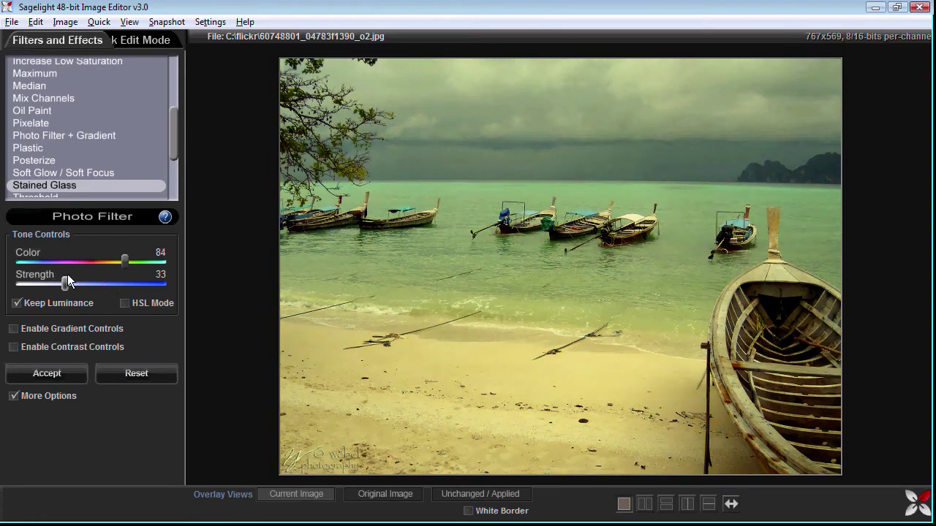
Try HSL mode with warmer pink tints, varying strength and Keep Luminance
click(147, 303)
drag(79, 283, 96, 264)
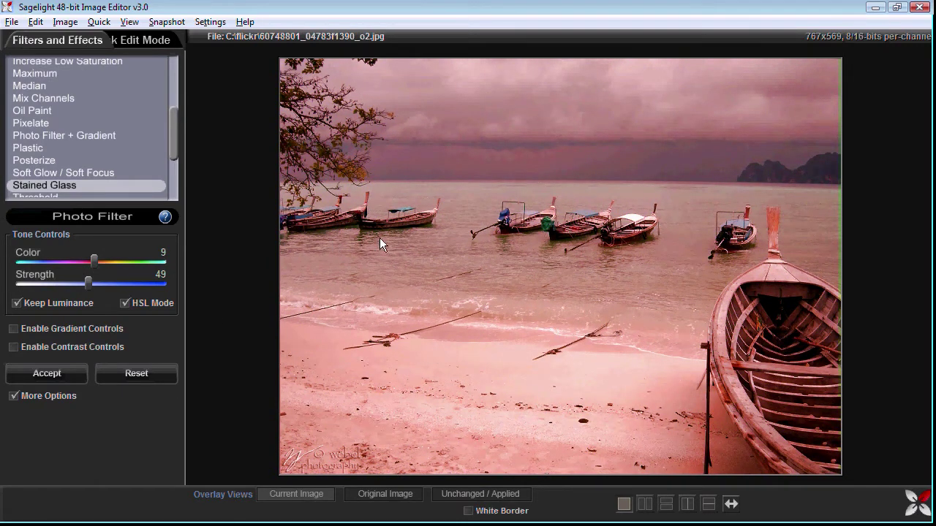
mouse_move(97, 275)
mouse_down()
mouse_move(42, 271)
mouse_move(92, 276)
mouse_move(81, 276)
mouse_move(108, 258)
mouse_move(75, 283)
mouse_move(90, 283)
mouse_up()
click(70, 299)
mouse_move(107, 261)
mouse_down()
mouse_move(94, 262)
mouse_move(81, 283)
mouse_move(27, 279)
mouse_move(95, 264)
mouse_move(66, 276)
mouse_move(103, 256)
mouse_up()
click(76, 304)
mouse_move(66, 283)
mouse_down()
mouse_move(47, 283)
mouse_move(70, 282)
mouse_up()
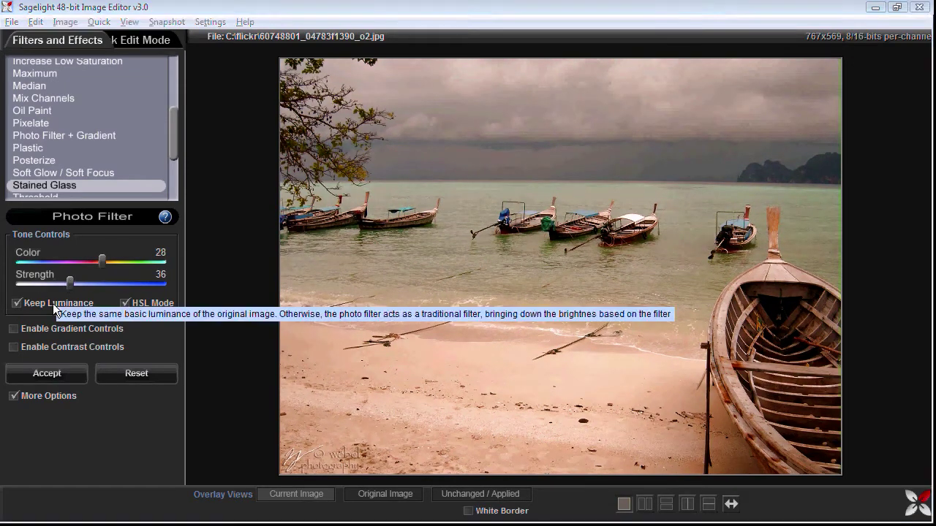
Compare HSL mode off and on, then reset the filter to Color 0, Strength 25
click(131, 304)
click(131, 304)
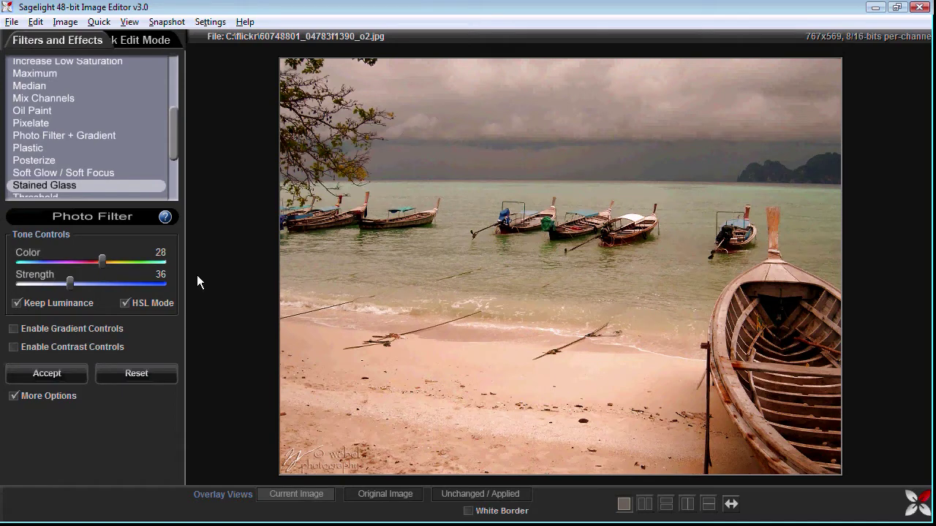
click(118, 372)
Enable gradient controls, turn off Keep Luminance and deepen the tint to strong red
click(51, 327)
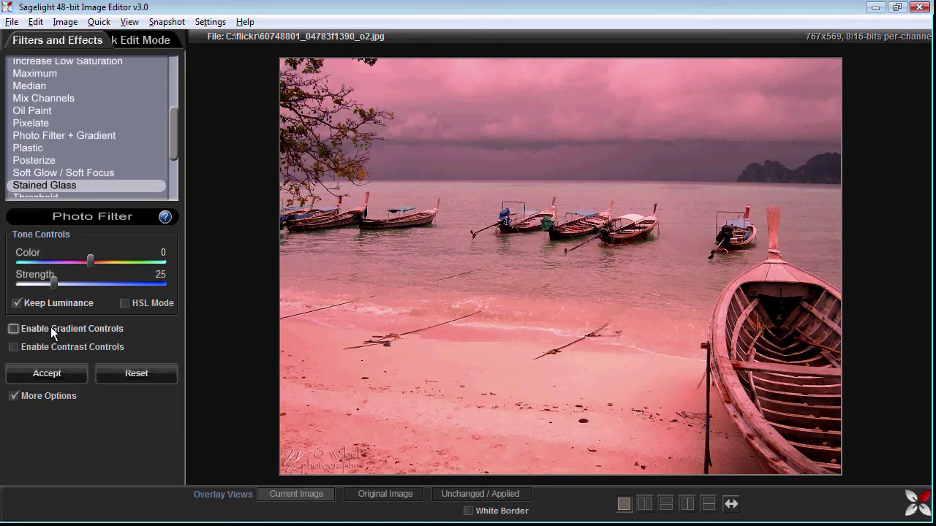
drag(299, 144, 270, 272)
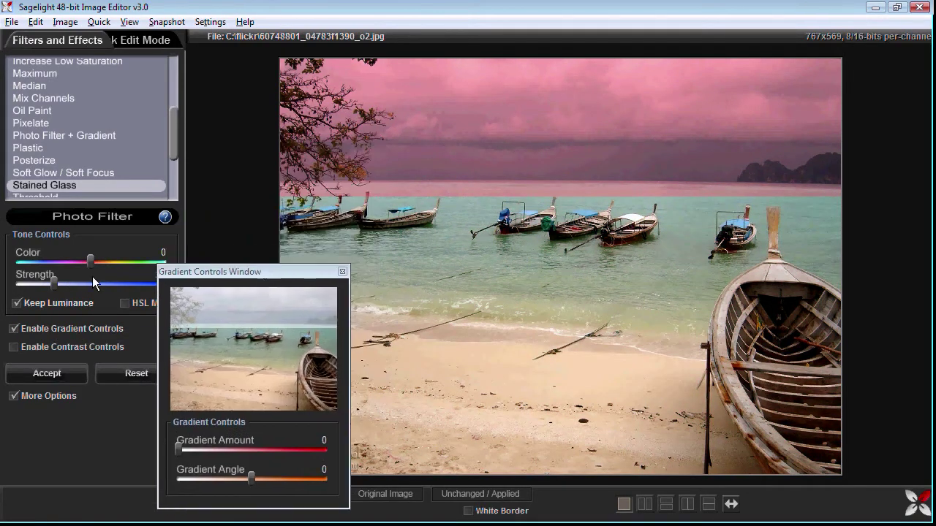
click(51, 297)
drag(53, 282, 131, 283)
Position and soften the red gradient over the top, Gradient Amount 210, angle back to 0
drag(468, 256, 265, 372)
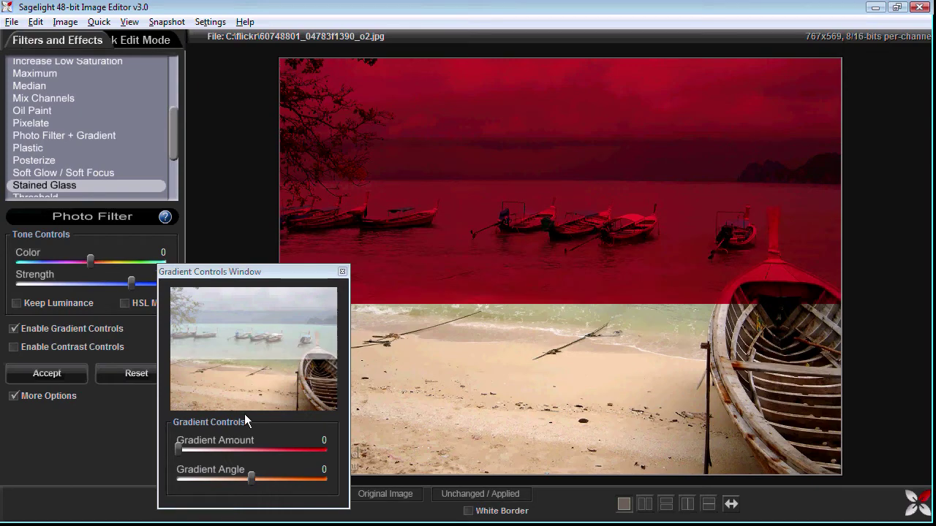
drag(242, 469, 268, 460)
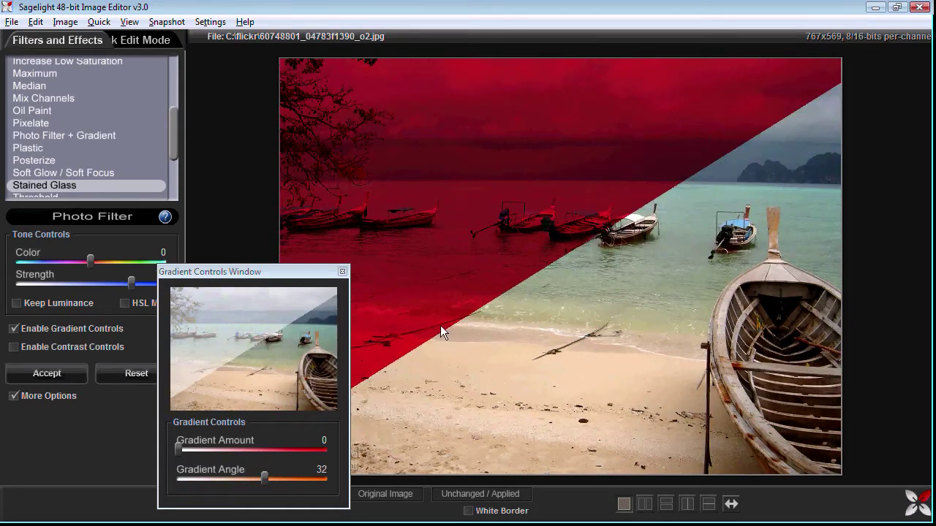
drag(416, 229, 466, 304)
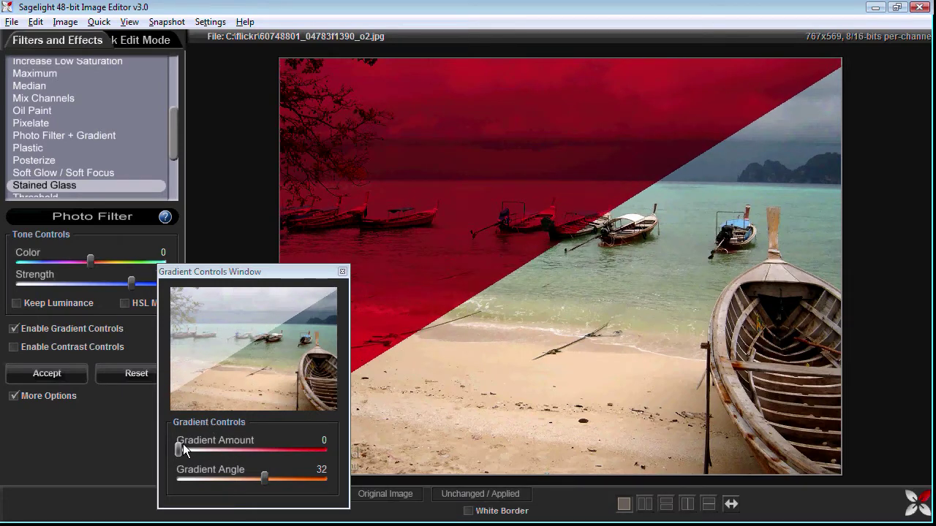
drag(182, 443, 259, 444)
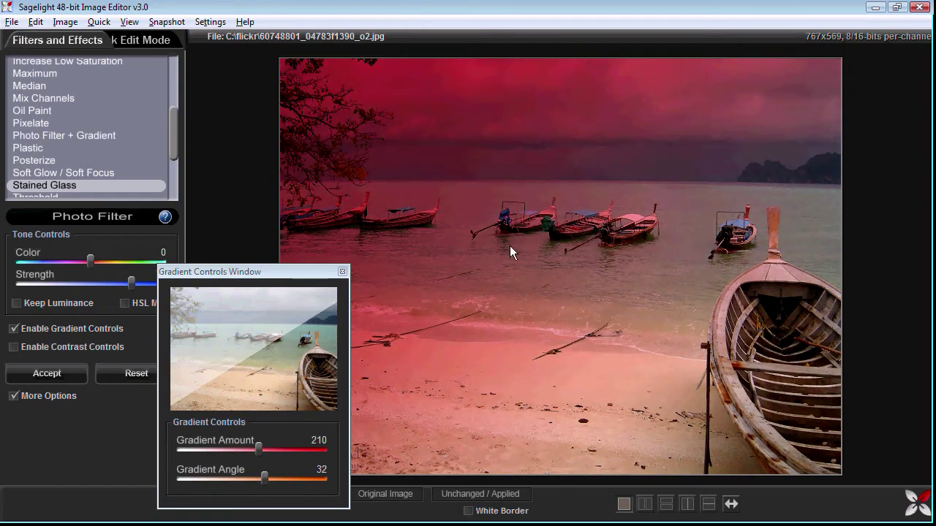
drag(264, 476, 252, 485)
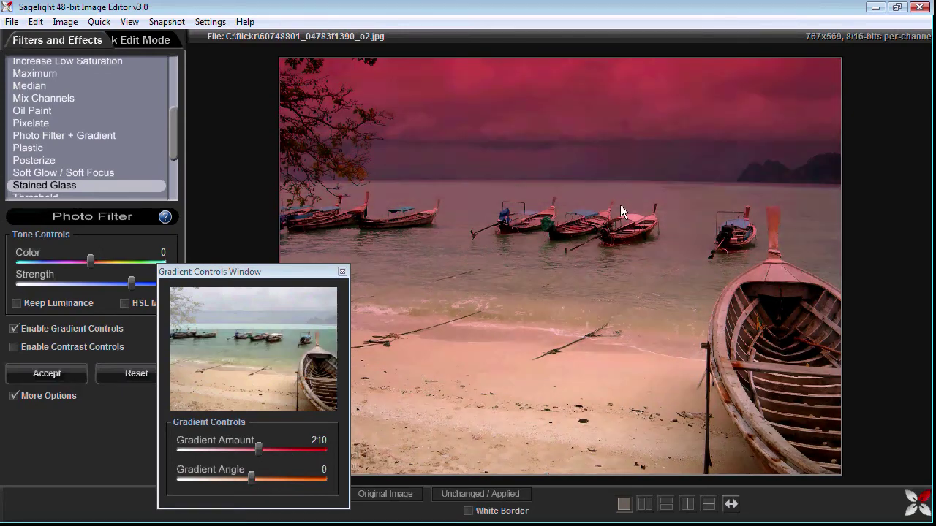
Try orange and magenta-red tints while varying the gradient amount and strength
drag(257, 447, 196, 448)
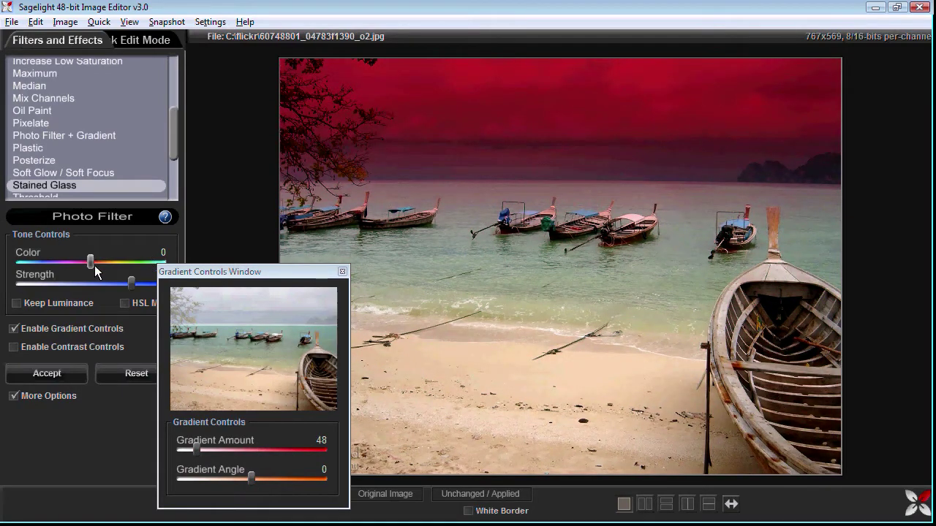
drag(93, 261, 102, 261)
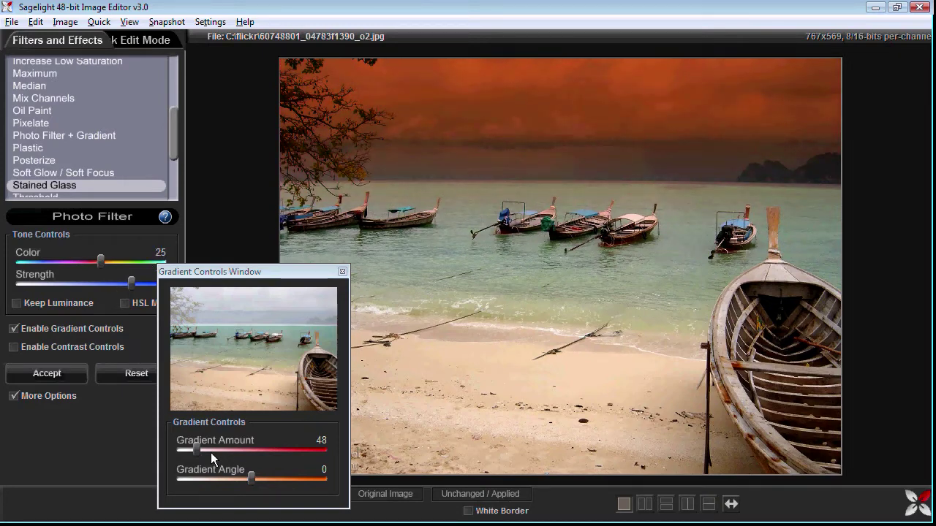
drag(211, 452, 241, 450)
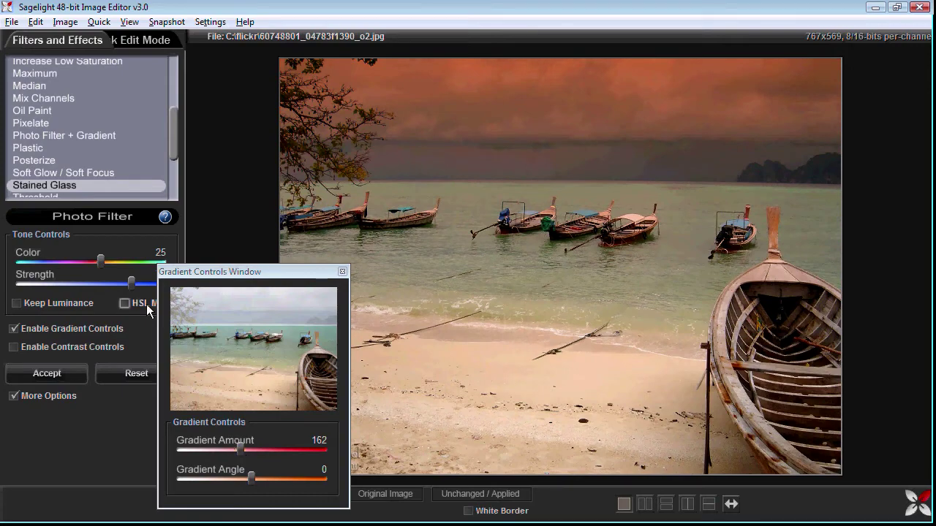
drag(105, 263, 90, 259)
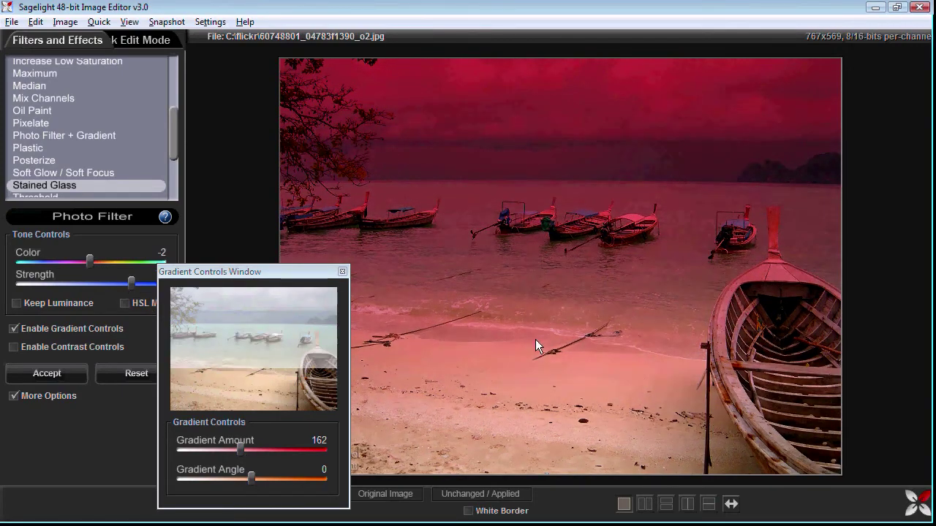
drag(131, 283, 97, 283)
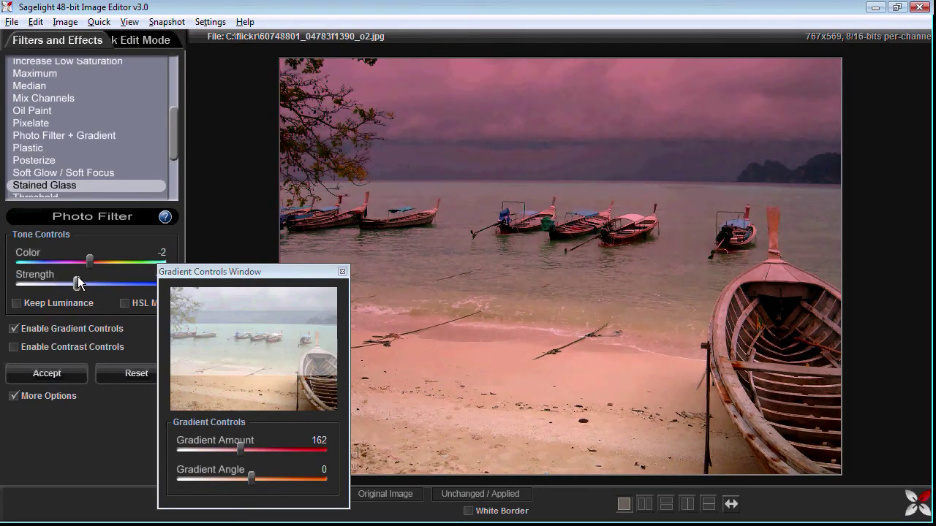
drag(242, 446, 182, 442)
Confine a warm red-brown tint to the sky at Color 23, Gradient Amount 11, enabling contrast controls
drag(498, 164, 499, 185)
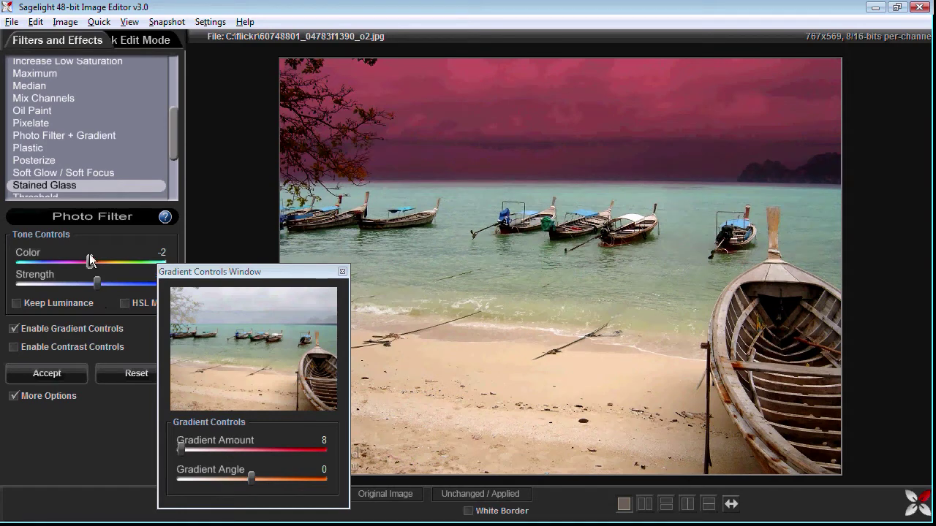
drag(89, 254, 100, 254)
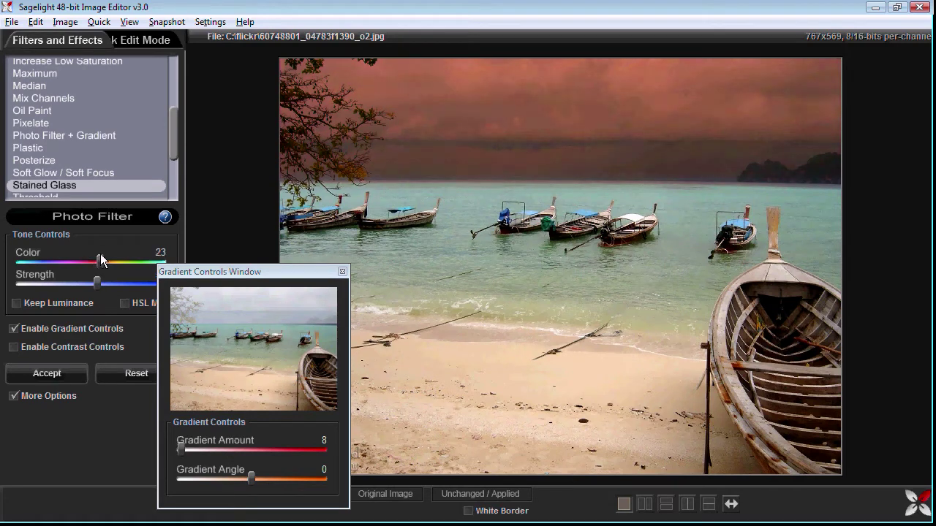
drag(181, 447, 183, 442)
click(87, 351)
Raise the gradient amount to 109 while comparing the contrast adjustments off and on
drag(376, 296, 660, 355)
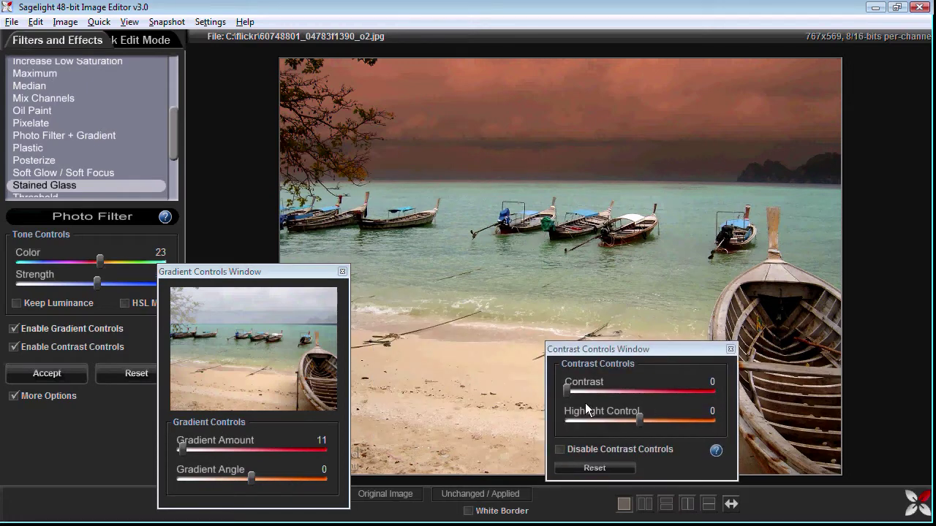
drag(570, 392, 615, 387)
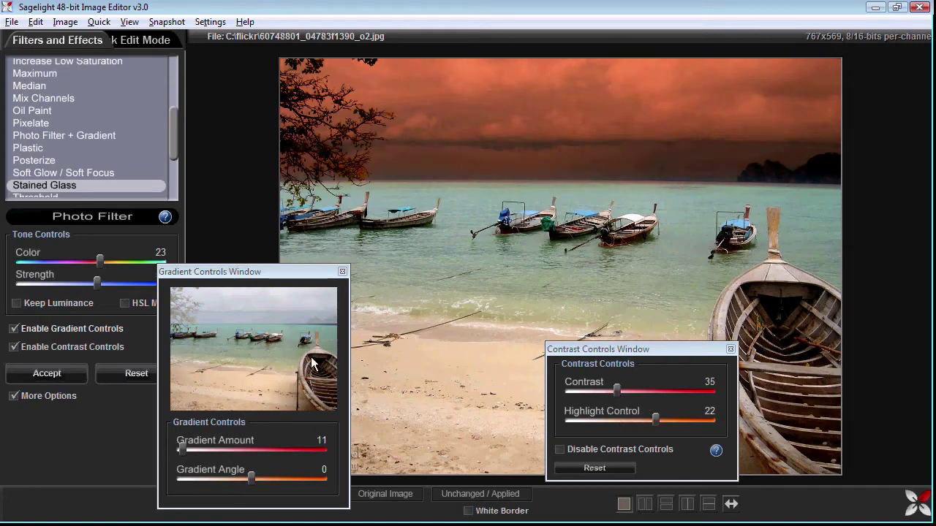
drag(183, 443, 190, 442)
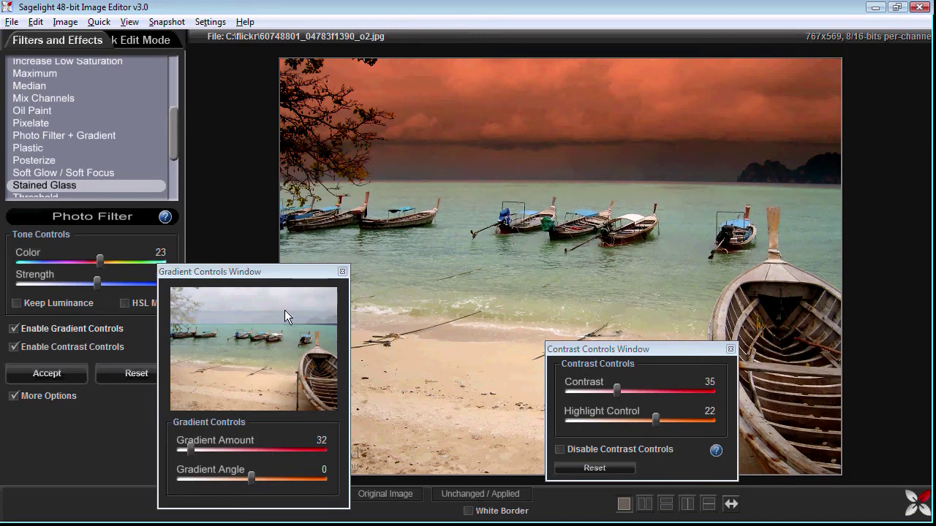
click(561, 448)
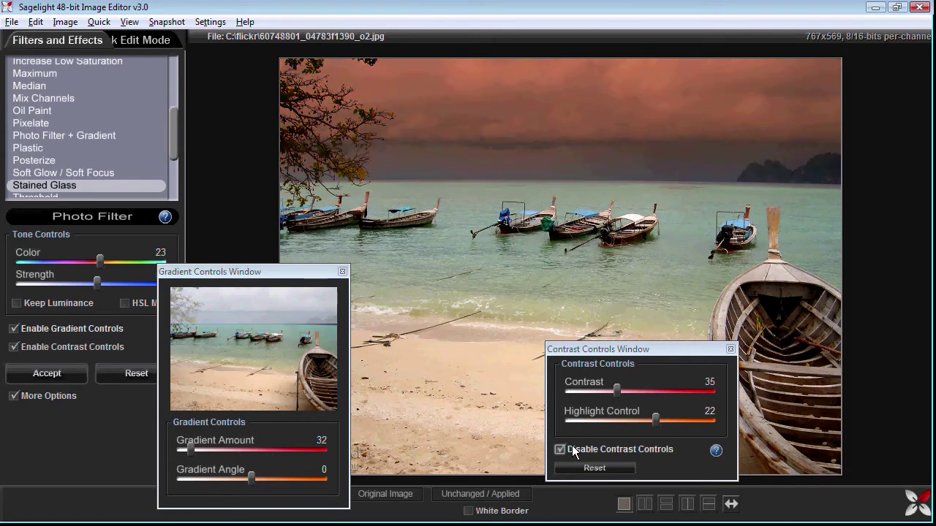
click(573, 446)
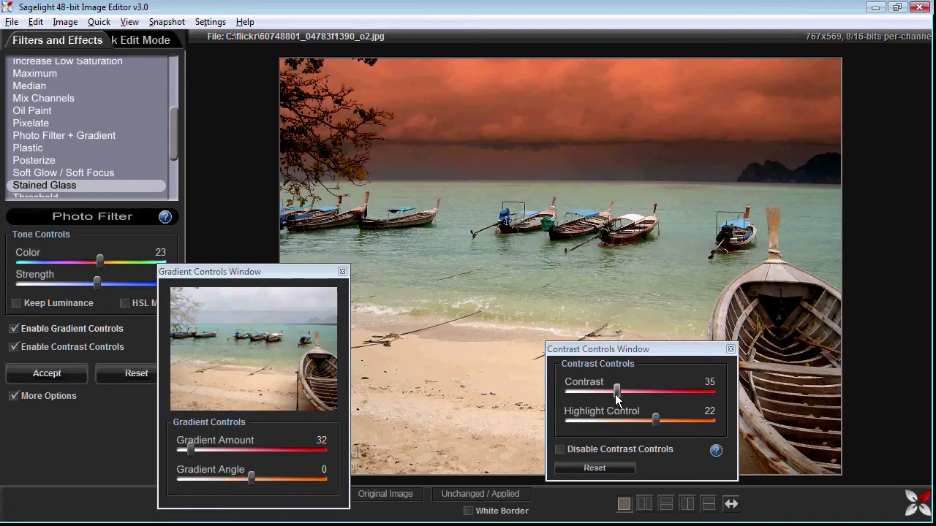
drag(192, 447, 220, 447)
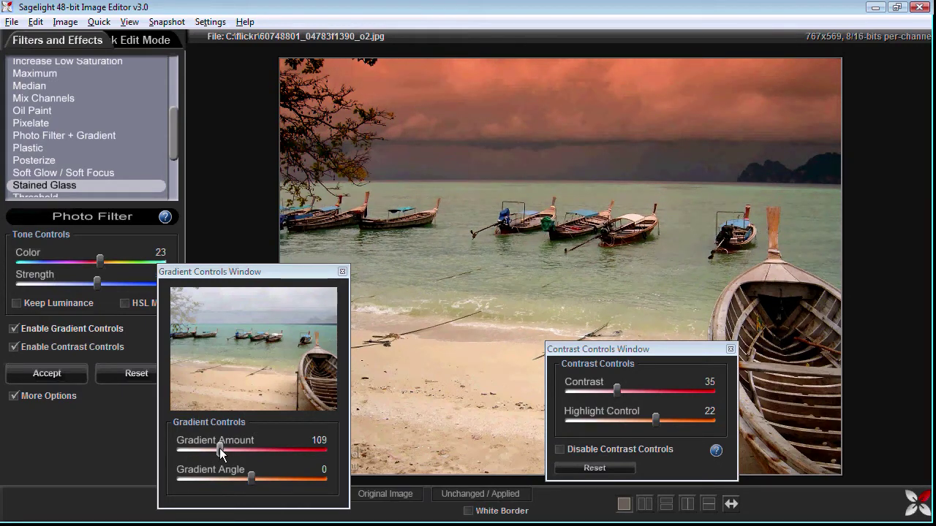
click(576, 444)
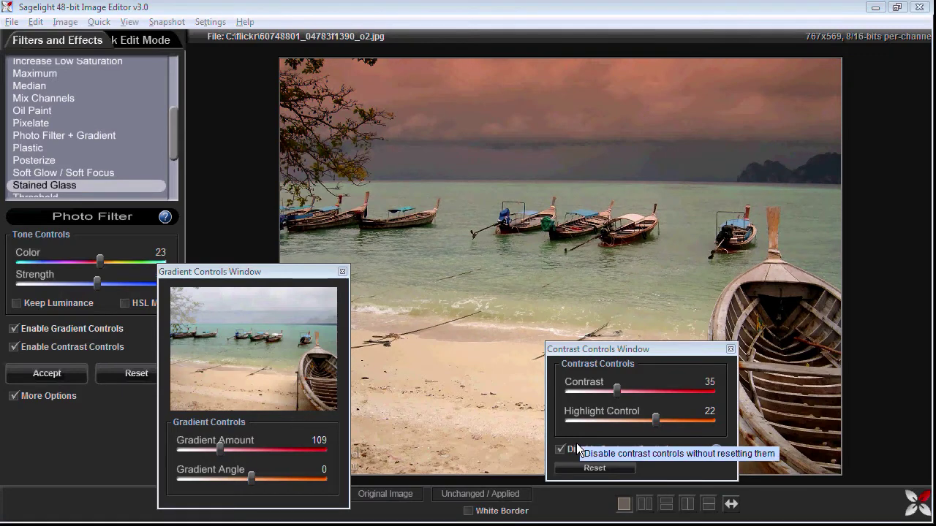
click(576, 444)
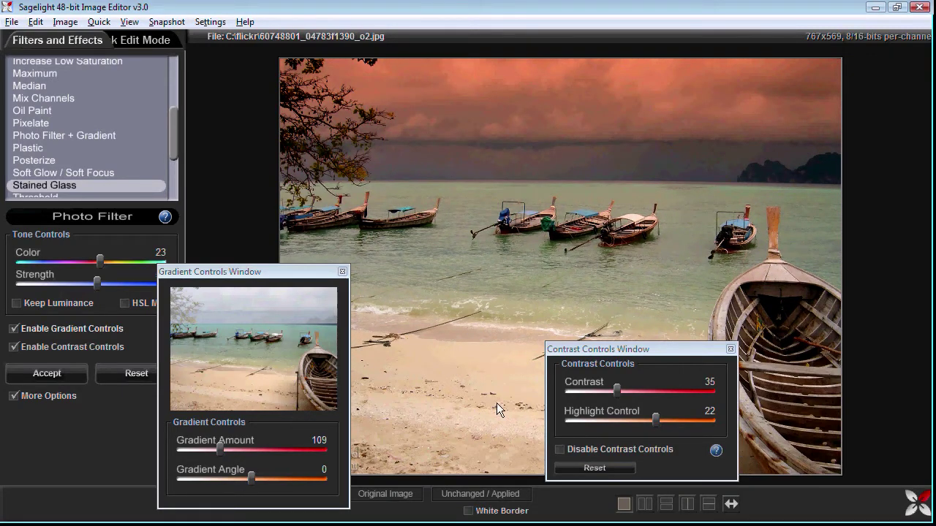
Push the gradient amount toward 254 with boosted strength, comparing contrast on and off
drag(584, 354, 418, 335)
drag(223, 443, 275, 442)
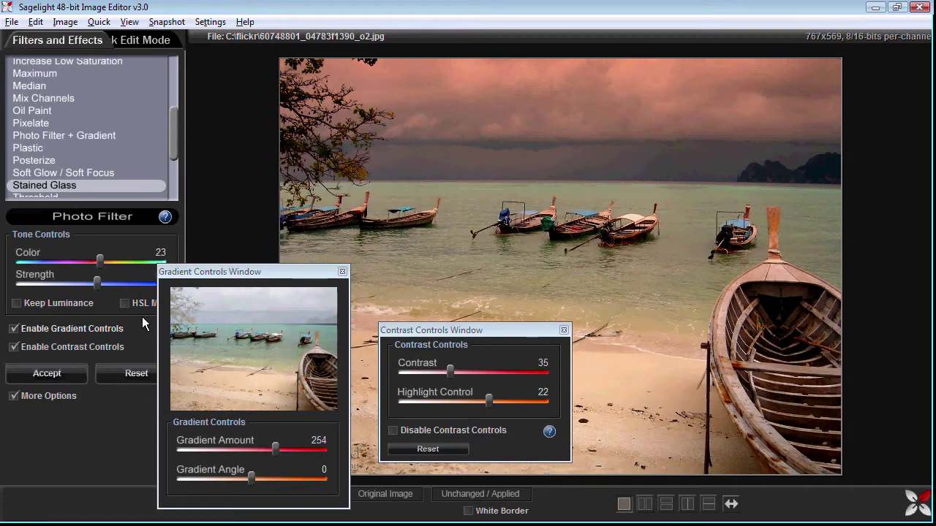
drag(97, 282, 143, 282)
click(430, 432)
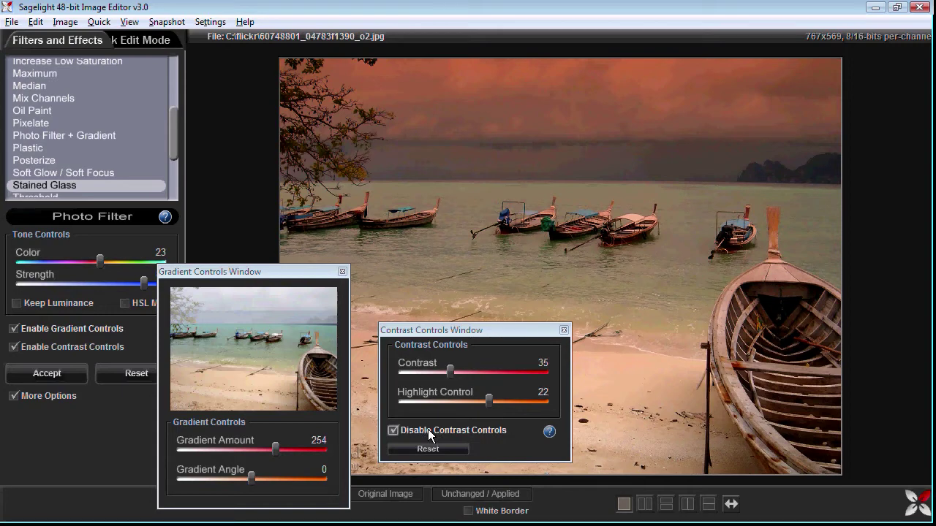
click(428, 431)
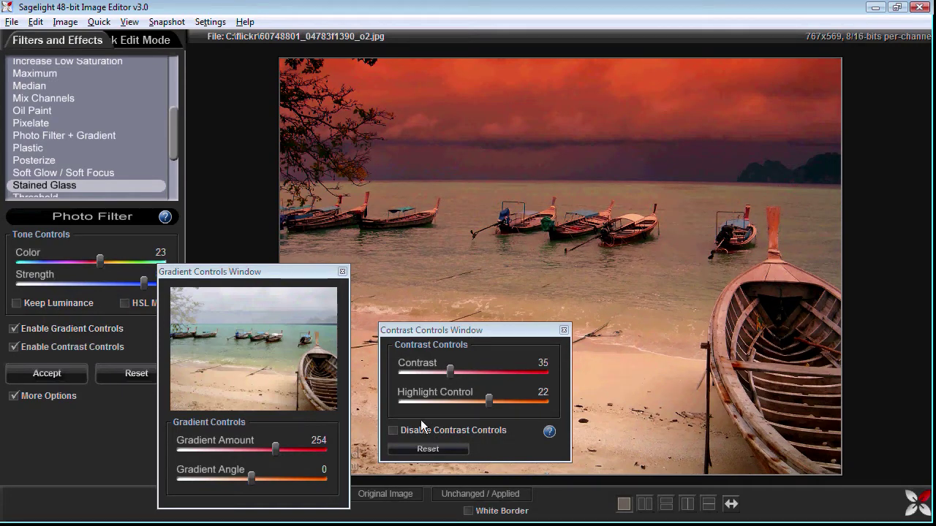
Set Highlight Control 20, Contrast 24 and ease the gradient amount to 243
drag(488, 401, 477, 400)
mouse_move(450, 371)
mouse_down()
mouse_move(462, 371)
mouse_move(448, 372)
mouse_up()
mouse_move(478, 400)
mouse_down()
mouse_move(460, 398)
mouse_move(487, 400)
mouse_up()
drag(454, 373, 434, 373)
drag(277, 448, 255, 476)
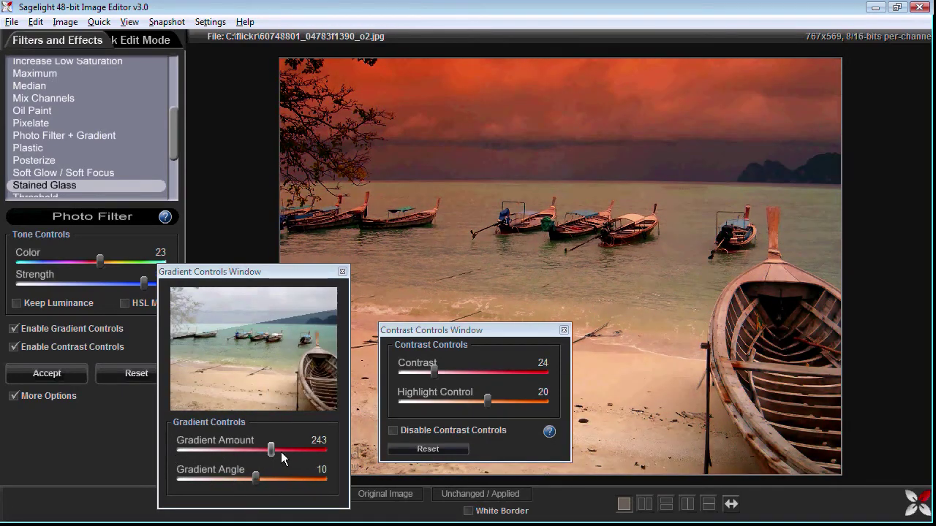
Reset both windows, then lay a strong red gradient at Amount 168, Angle 28, without Keep Luminance
click(419, 446)
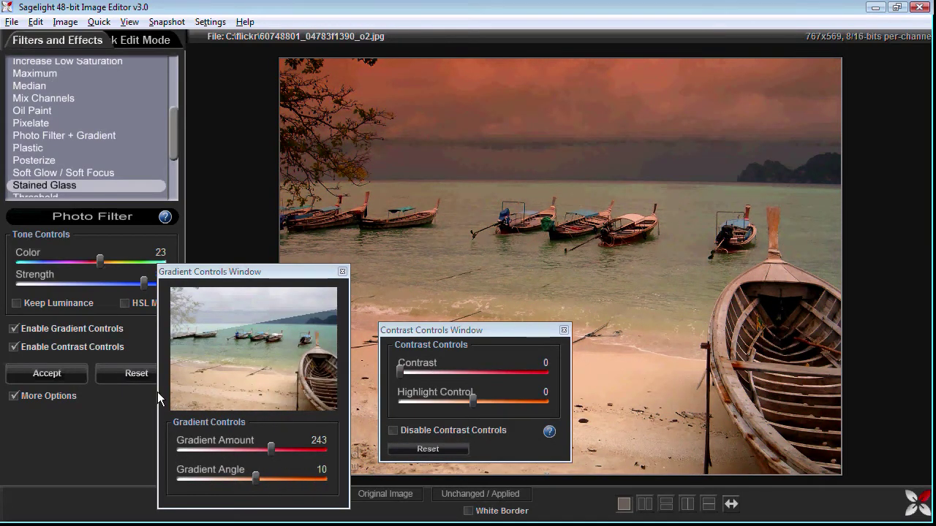
click(130, 373)
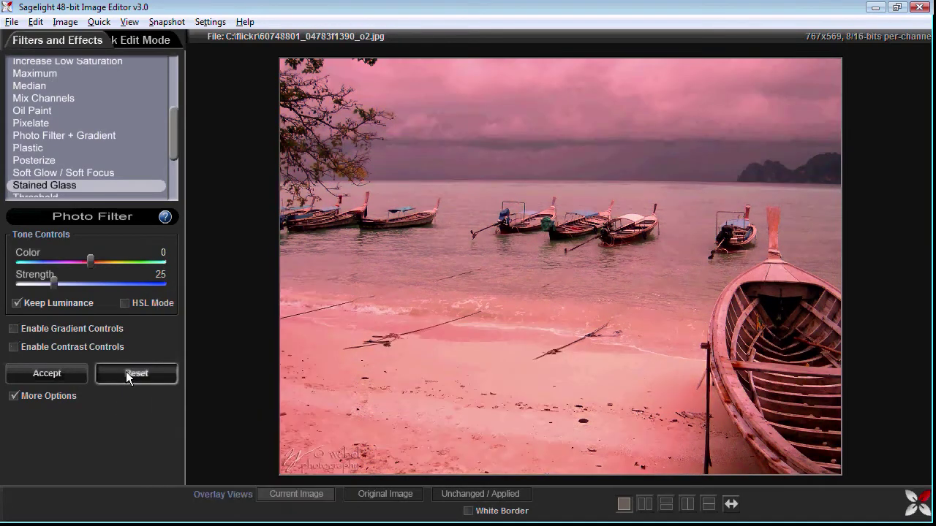
click(69, 328)
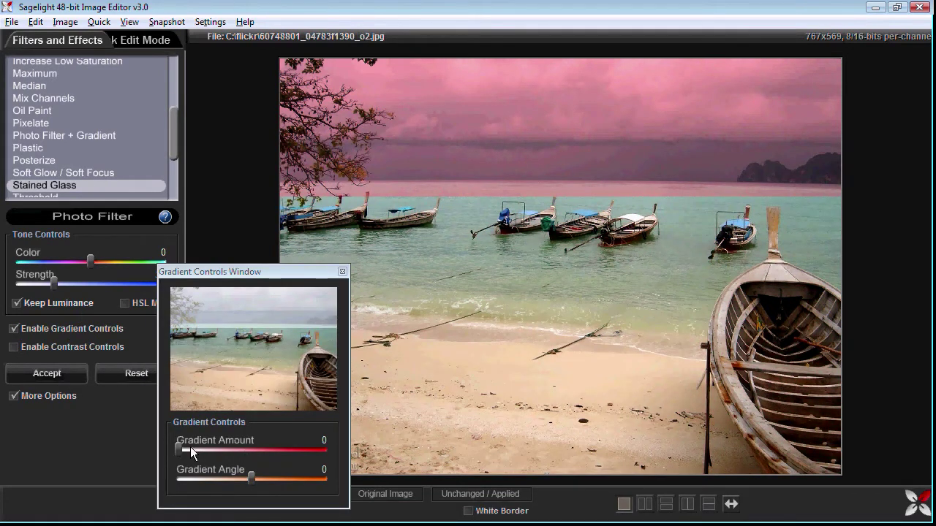
drag(190, 447, 228, 447)
click(62, 297)
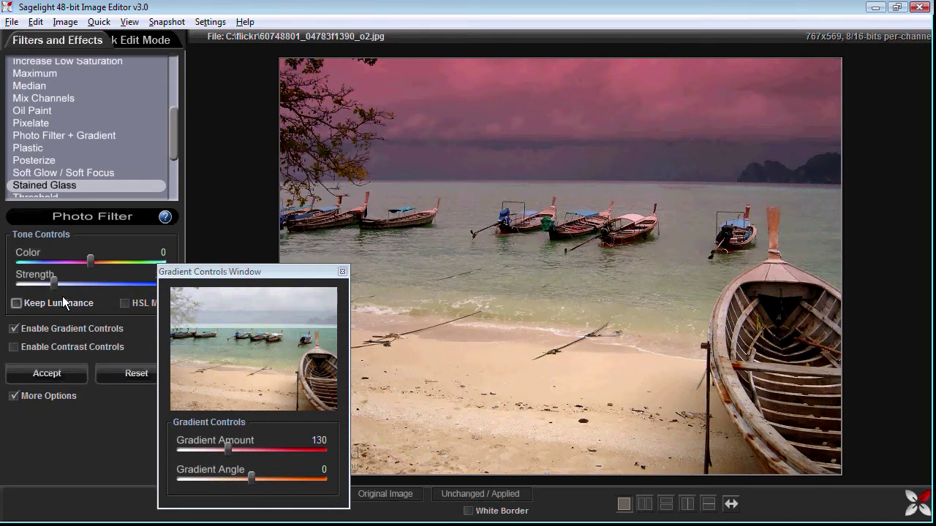
drag(54, 282, 144, 304)
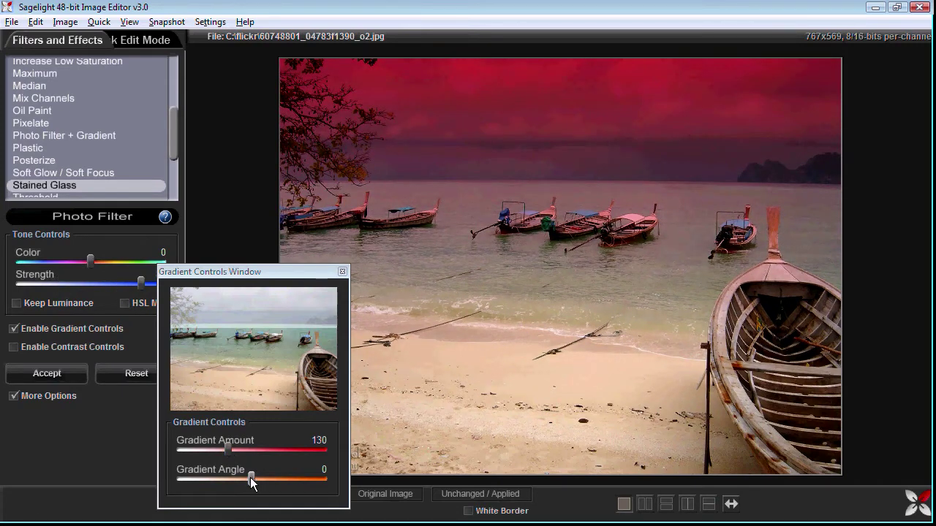
mouse_move(250, 477)
mouse_down()
mouse_move(270, 480)
mouse_move(263, 471)
mouse_up()
mouse_move(224, 445)
mouse_down()
mouse_move(261, 446)
mouse_move(242, 446)
mouse_up()
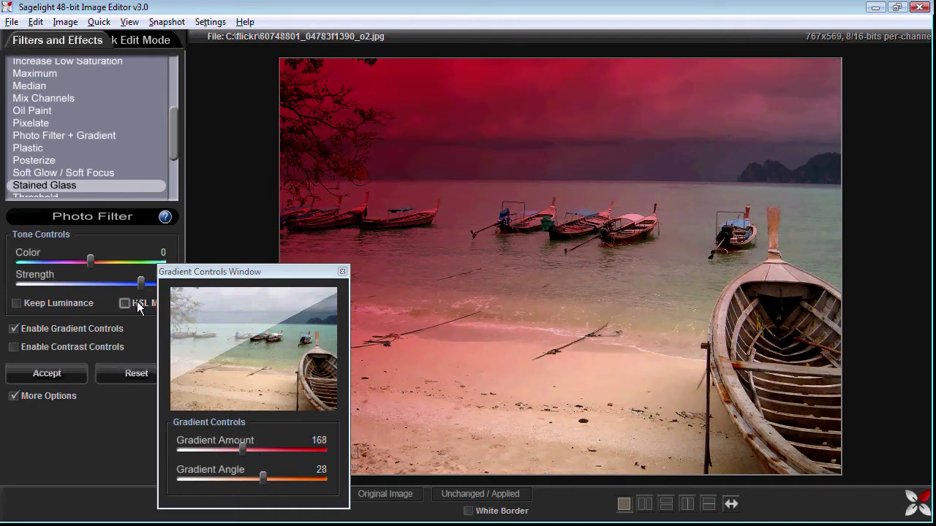
Accept the red gradient and start a new Photo Filter + Gradient effect
click(57, 371)
scroll(92, 127, down, 3)
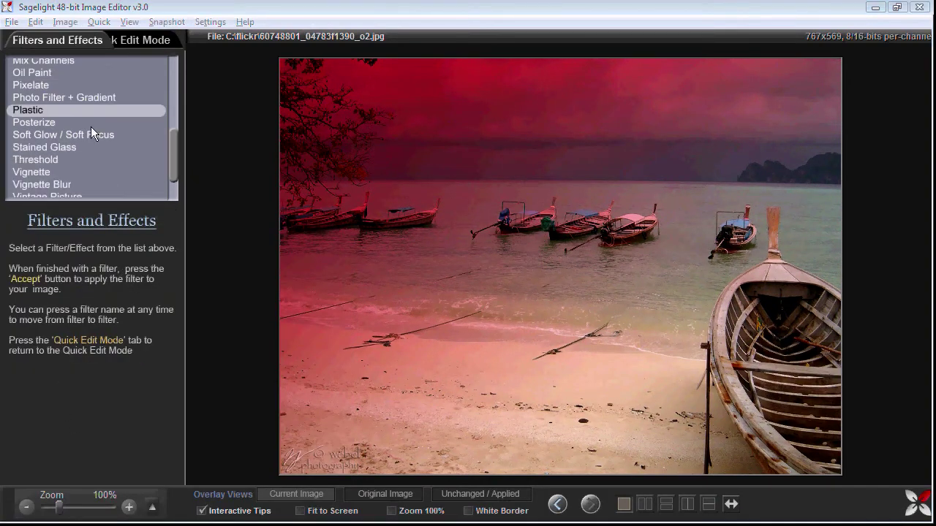
scroll(92, 127, up, 1)
click(79, 106)
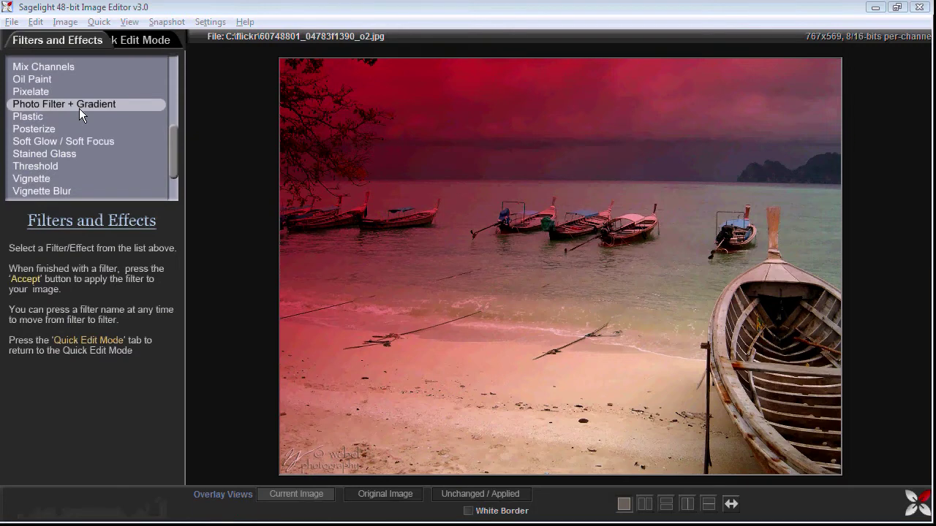
Enable the second gradient at Angle -128, Amount 0, repositioned, with Strength 86
click(74, 330)
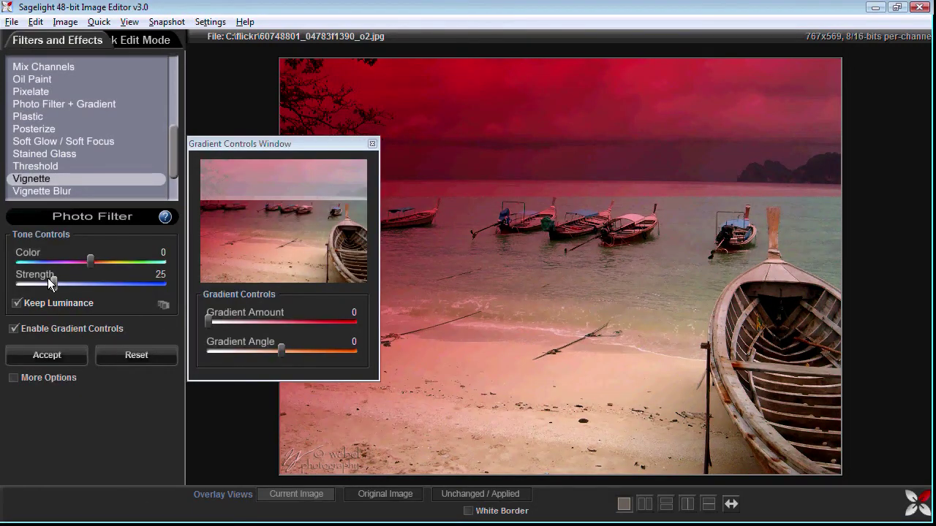
drag(50, 281, 29, 280)
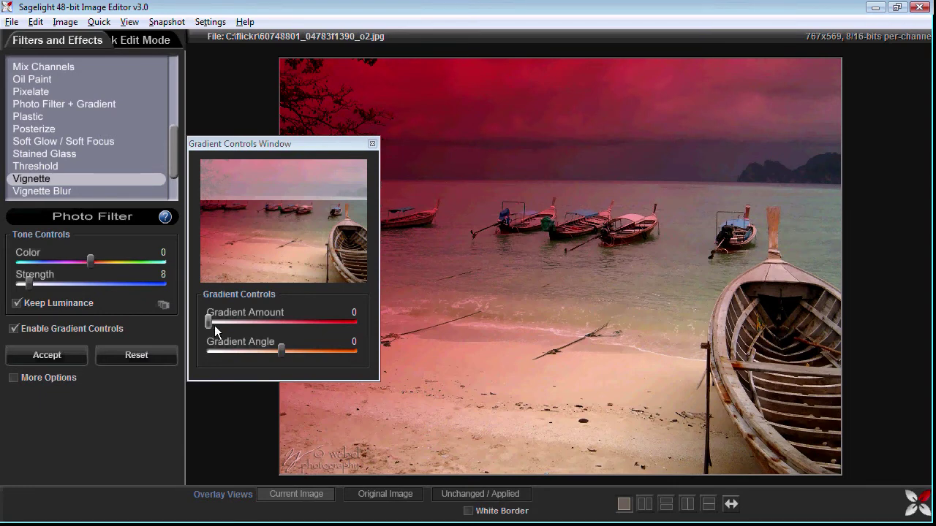
mouse_move(214, 324)
mouse_down()
mouse_move(228, 319)
mouse_move(202, 314)
mouse_up()
drag(281, 350, 230, 342)
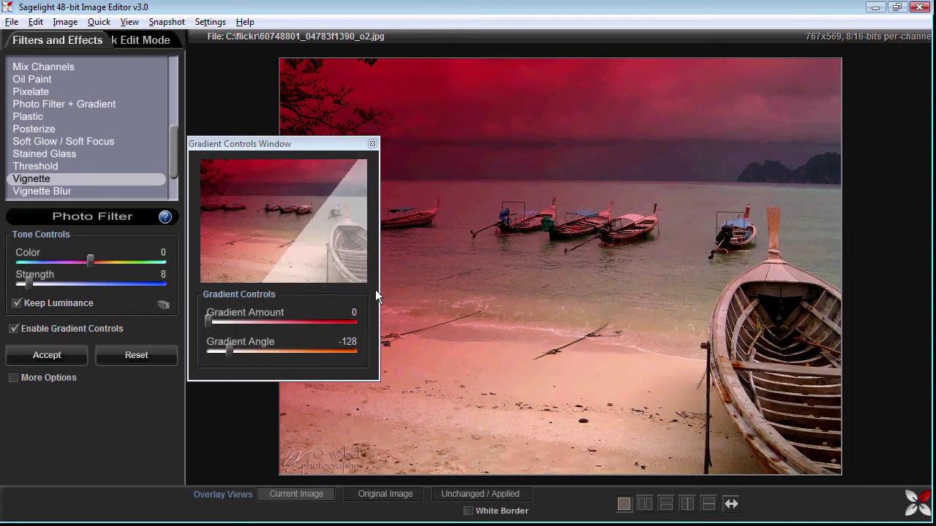
drag(315, 219, 282, 242)
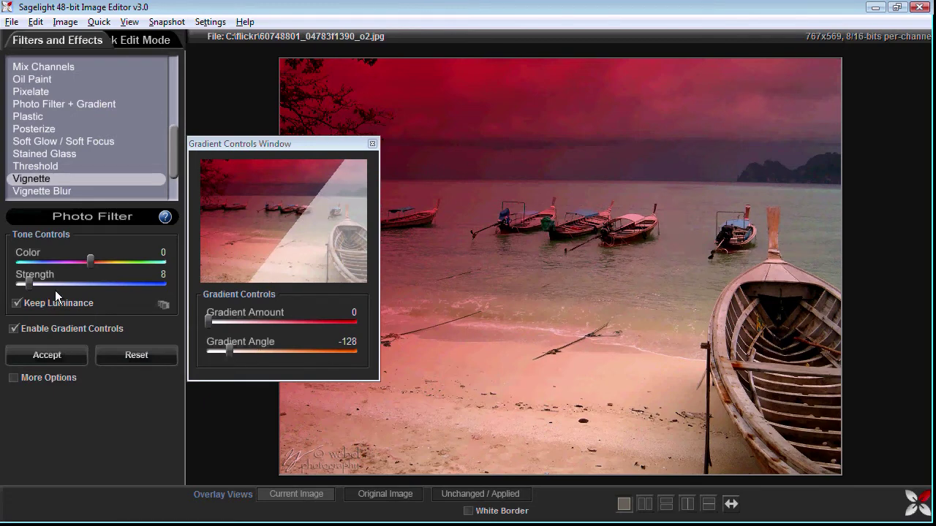
drag(29, 283, 143, 283)
Retint the second gradient warm orange at Color 32, Gradient Amount 178, and move its window aside
drag(90, 261, 43, 257)
drag(208, 320, 275, 316)
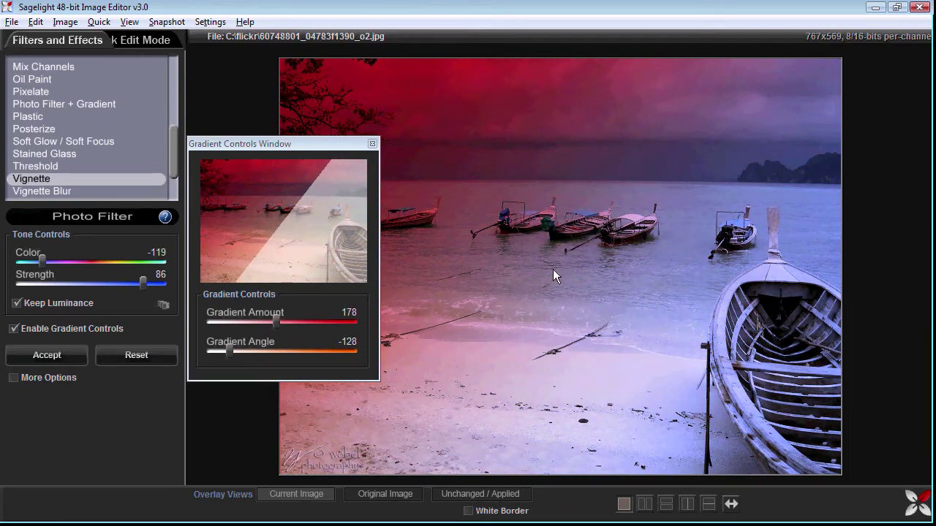
drag(35, 259, 118, 256)
drag(310, 143, 180, 239)
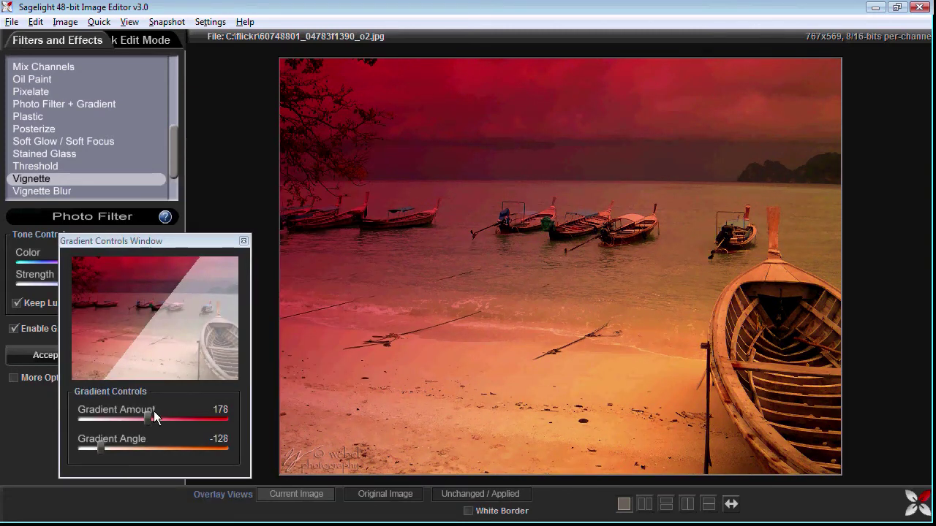
drag(99, 241, 166, 251)
Accept the second orange gradient and lower saturation to -4 after a side-by-side comparison with the original
click(46, 355)
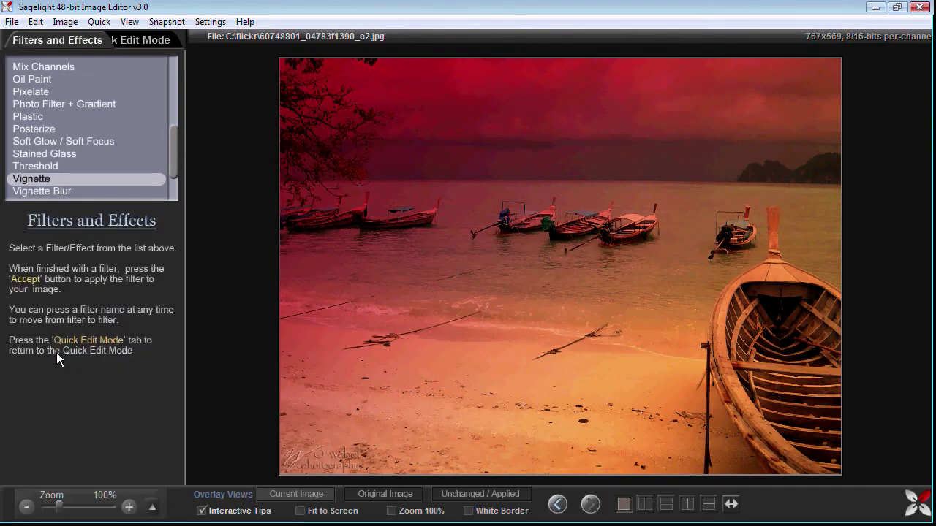
click(141, 41)
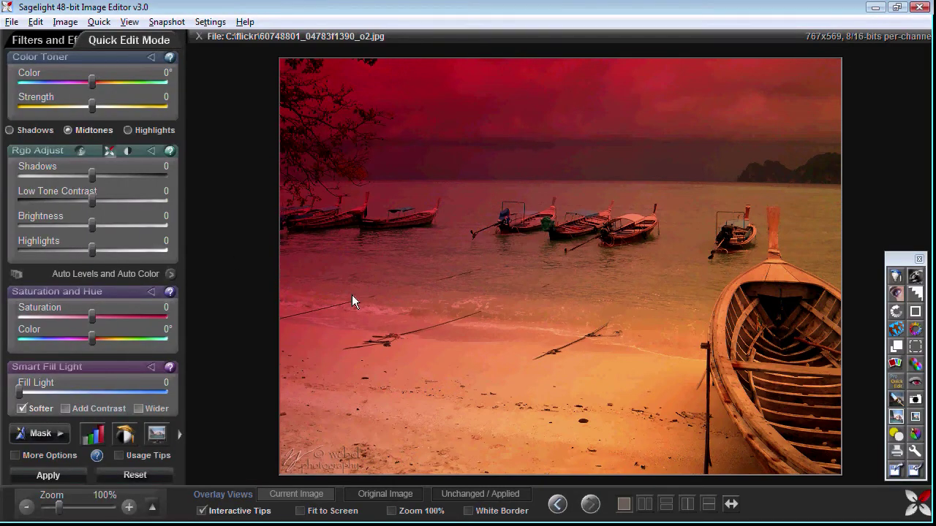
click(644, 504)
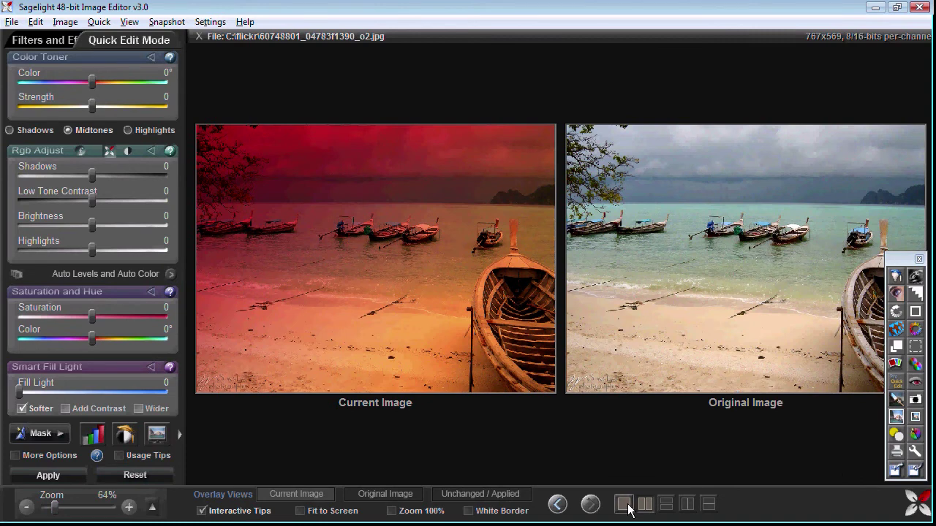
drag(95, 311, 91, 314)
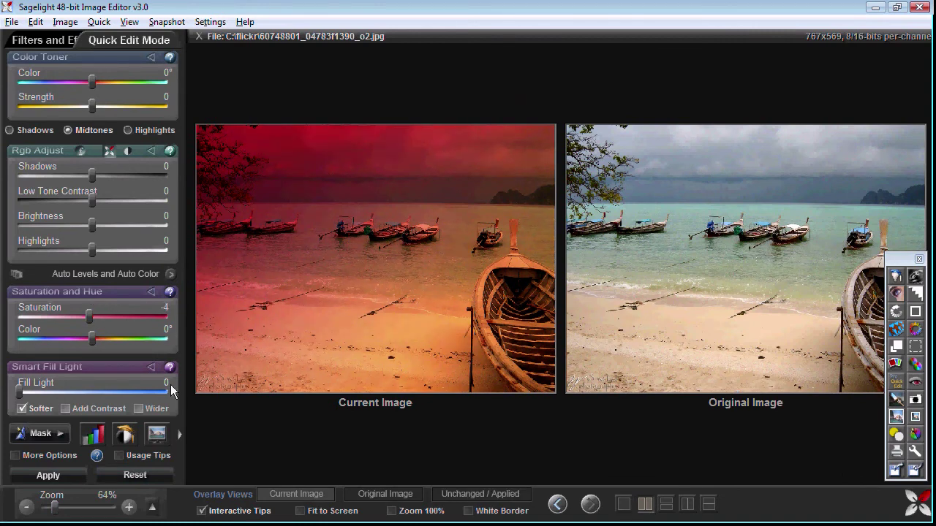
click(624, 503)
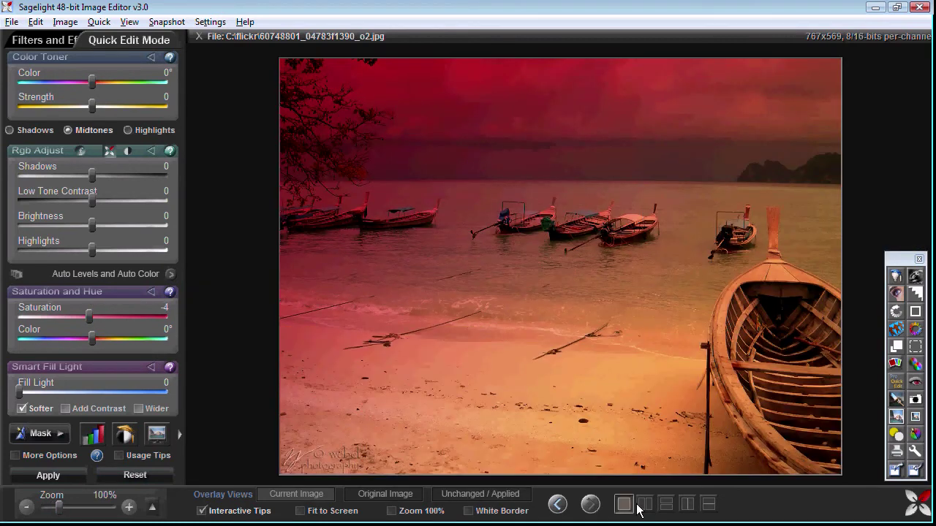